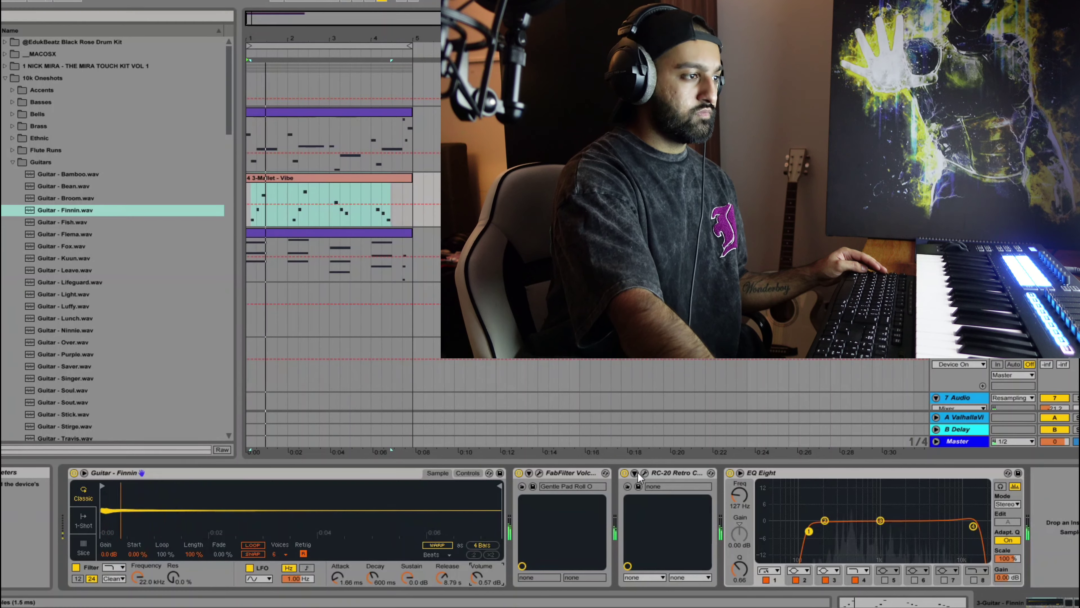
Step: Open Effectrix on the closed hi-hat track, add LOOP effects at steps 1 and 21, and play the pattern
{"action": "key", "text": "shift+Tab"}
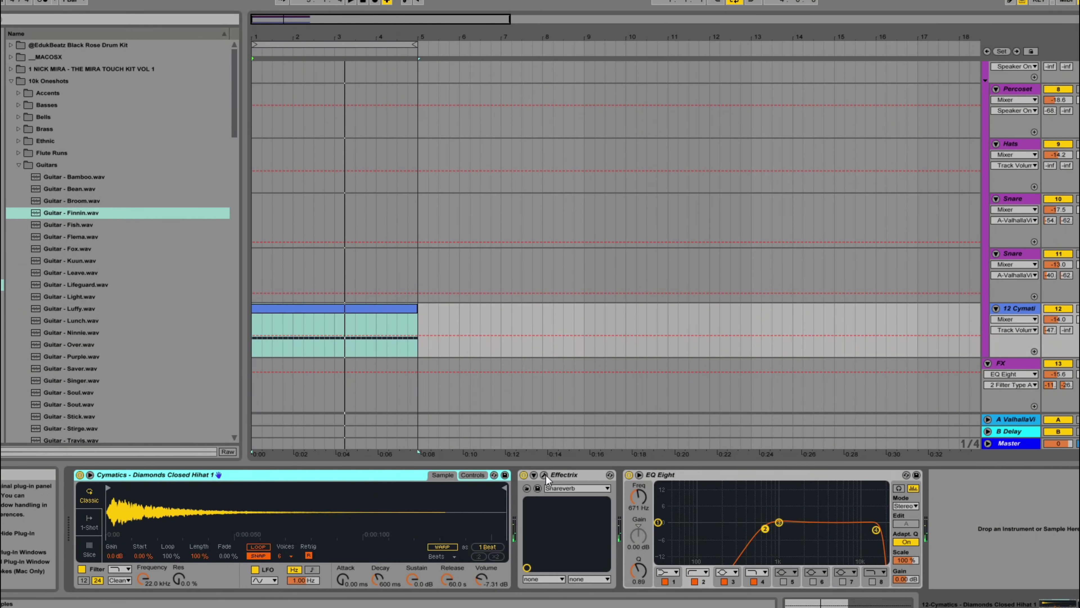
{"action": "left_click", "coordinate": [545, 475]}
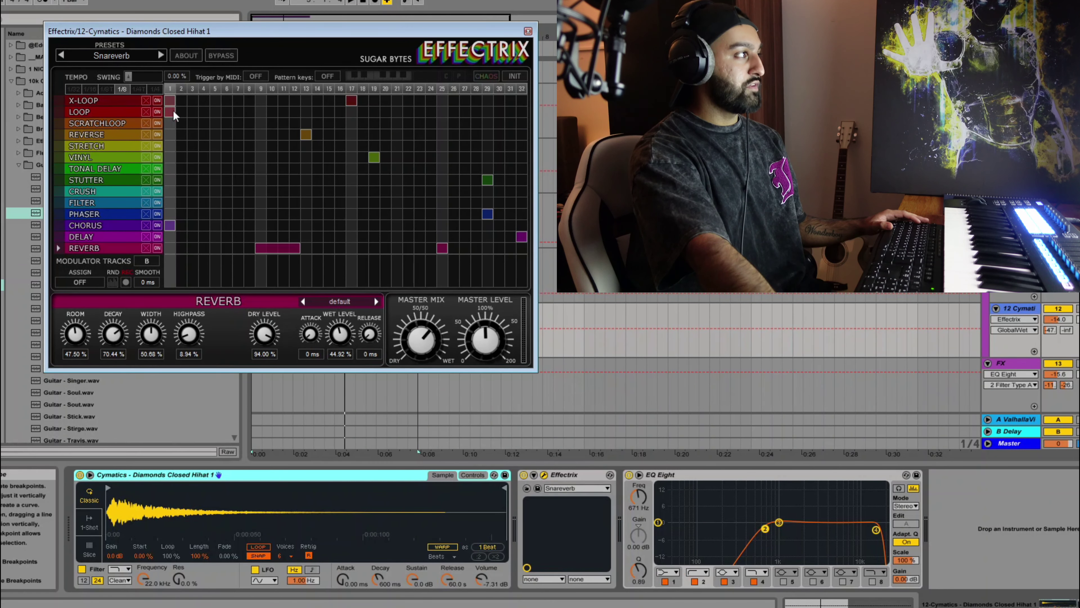
{"action": "left_click", "coordinate": [170, 111]}
{"action": "key", "text": "space"}
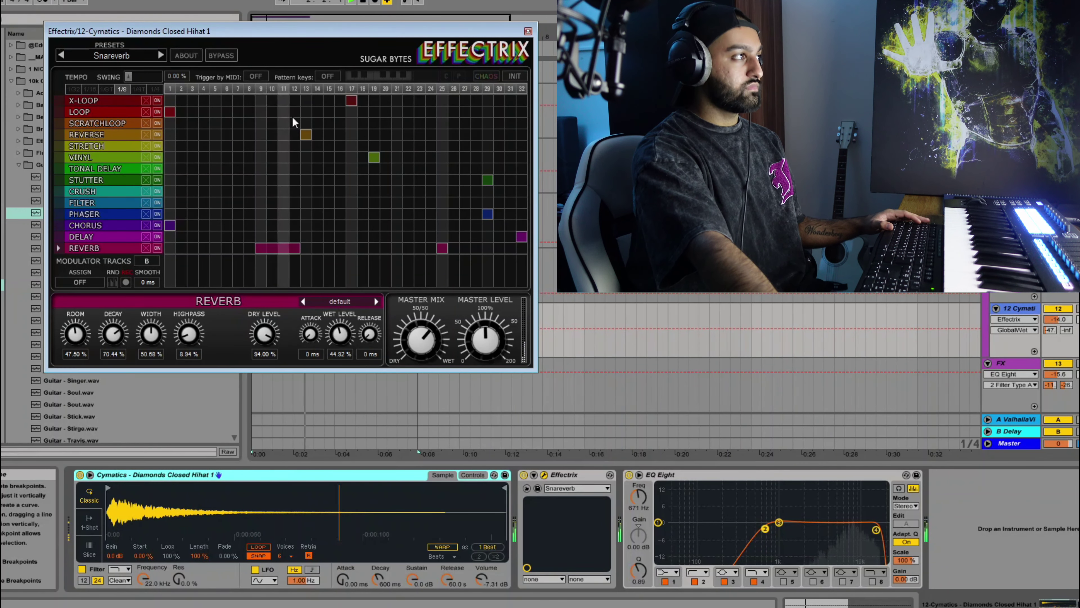
{"action": "left_click", "coordinate": [397, 111]}
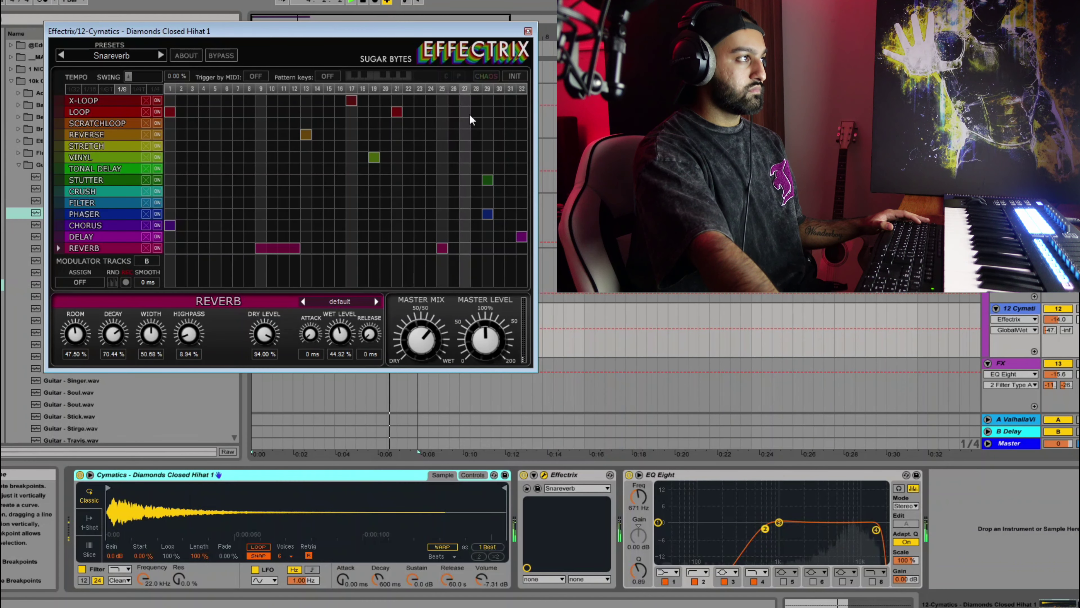
{"action": "left_click_drag", "start_coordinate": [396, 111], "coordinate": [465, 111]}
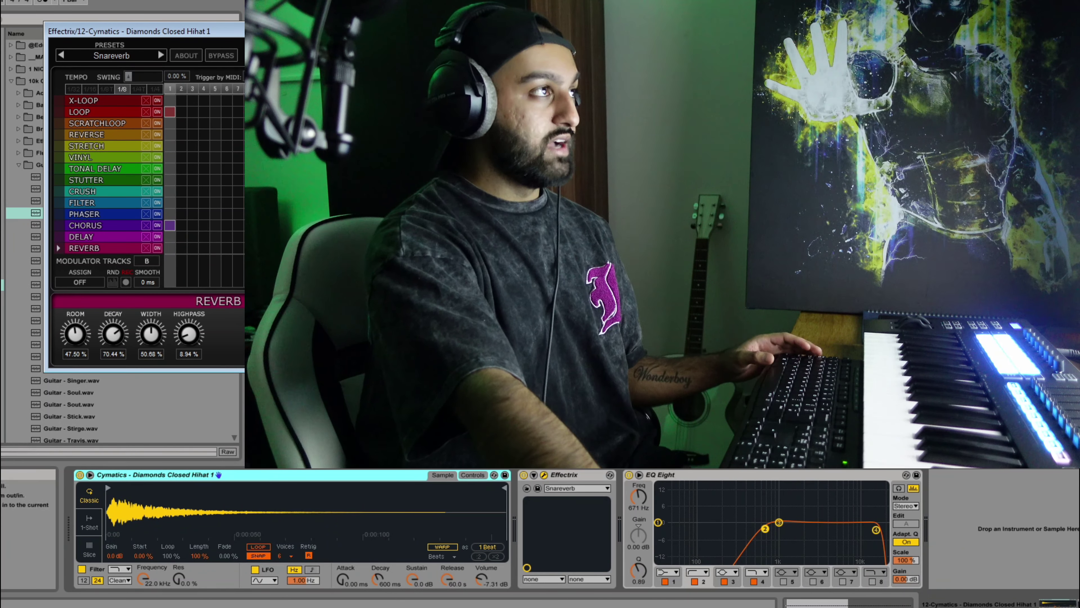
{"action": "key", "text": "ctrl+alt+p"}
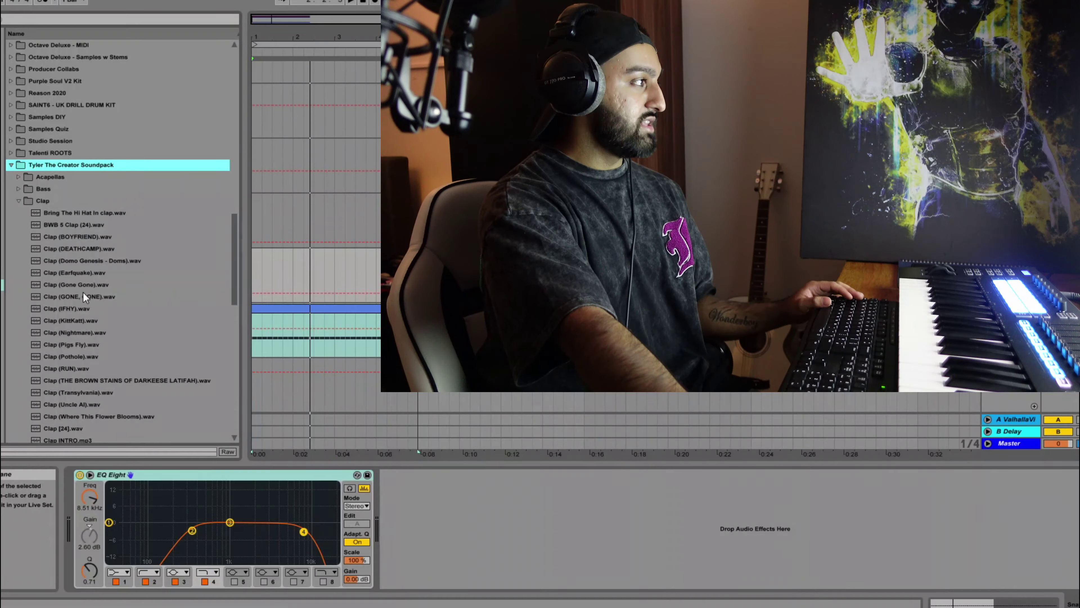
Step: Audition the clap samples in the Clap folder of the Tyler The Creator Soundpack
{"action": "left_click", "coordinate": [82, 287]}
{"action": "left_click", "coordinate": [86, 277]}
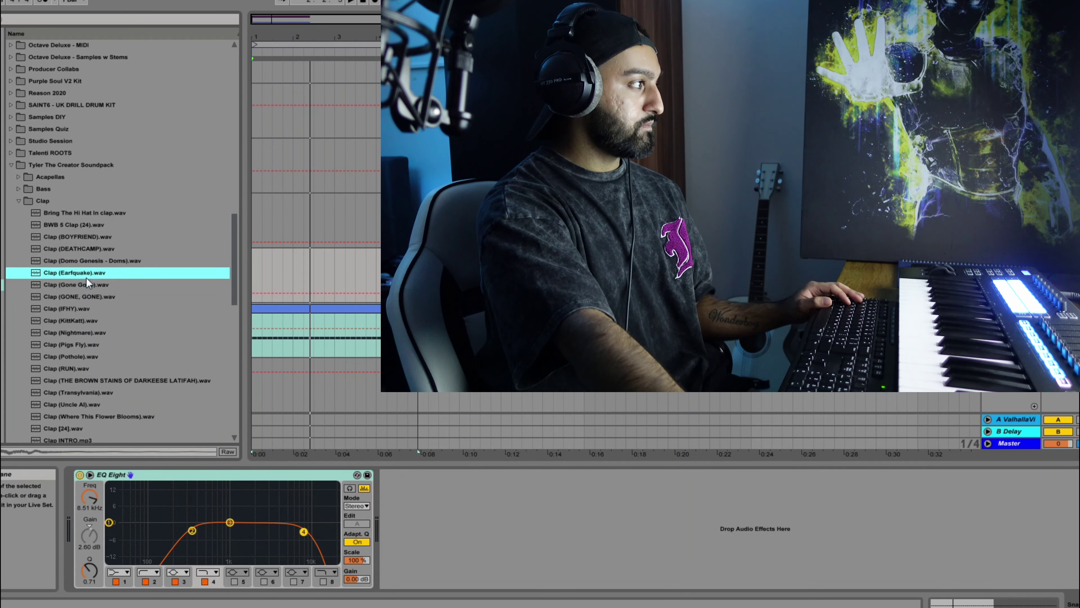
{"action": "left_click", "coordinate": [83, 260]}
{"action": "left_click", "coordinate": [81, 246]}
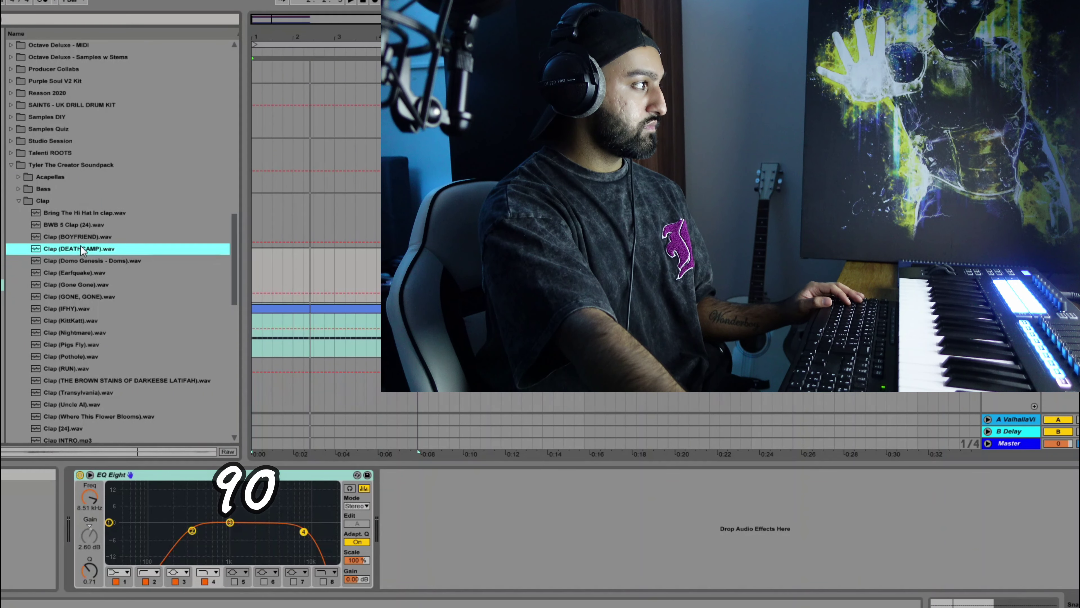
{"action": "left_click", "coordinate": [81, 237]}
{"action": "left_click", "coordinate": [80, 225]}
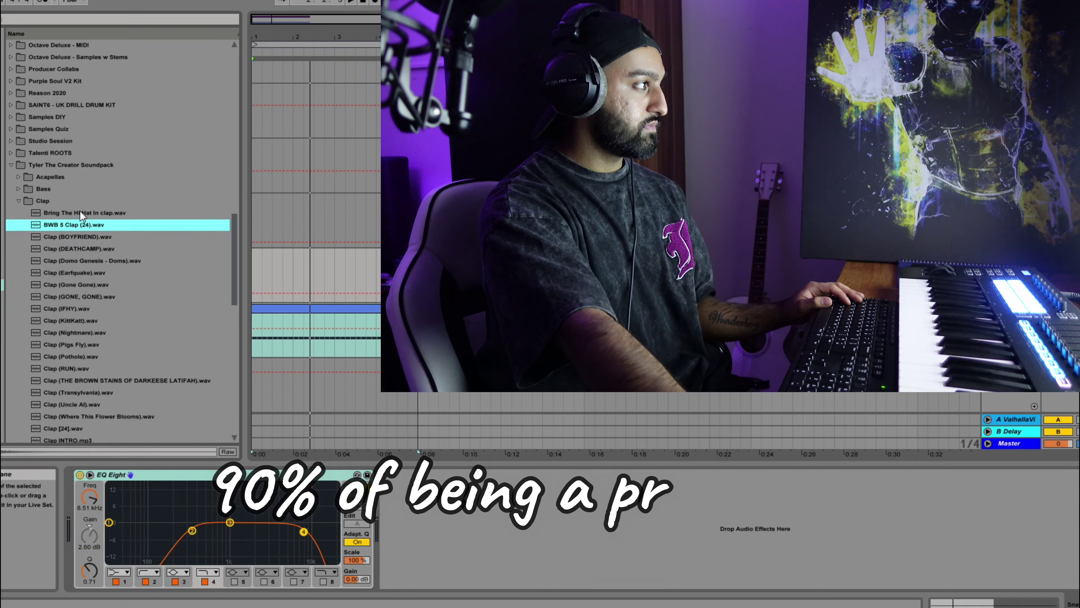
{"action": "left_click", "coordinate": [80, 211]}
{"action": "left_click", "coordinate": [88, 288]}
{"action": "left_click", "coordinate": [85, 296]}
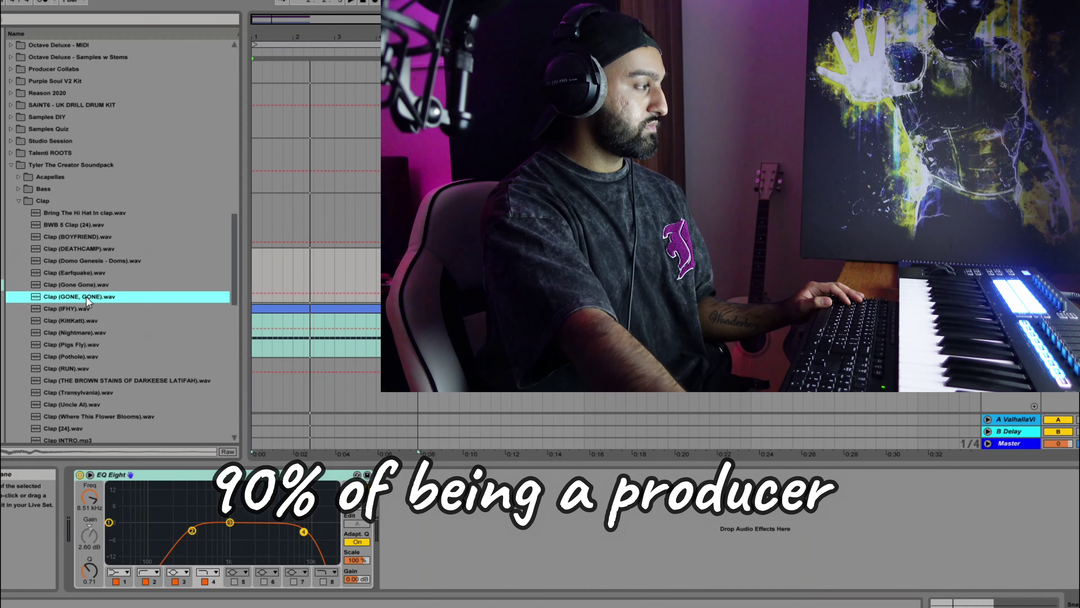
{"action": "left_click", "coordinate": [84, 308]}
{"action": "left_click", "coordinate": [82, 319]}
{"action": "left_click", "coordinate": [82, 331]}
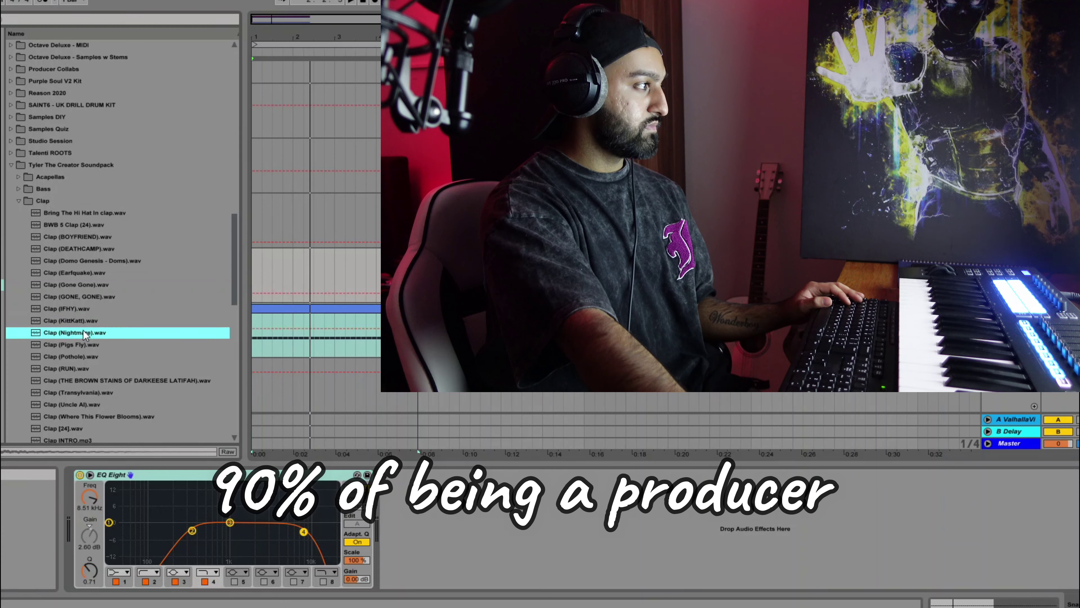
{"action": "left_click", "coordinate": [84, 344]}
{"action": "left_click", "coordinate": [83, 355]}
{"action": "left_click", "coordinate": [83, 369]}
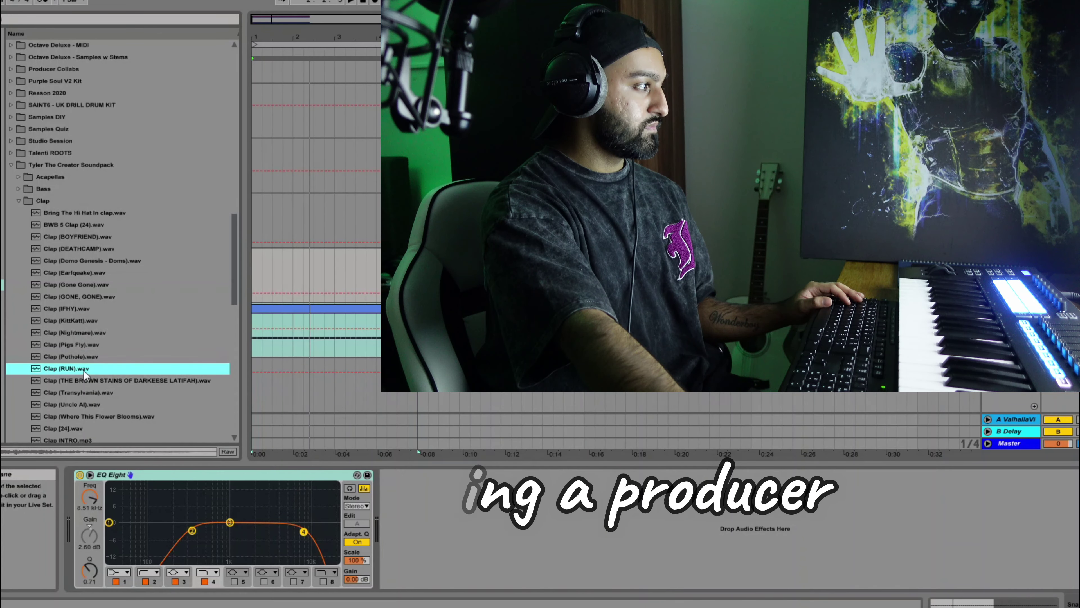
{"action": "left_click", "coordinate": [87, 380]}
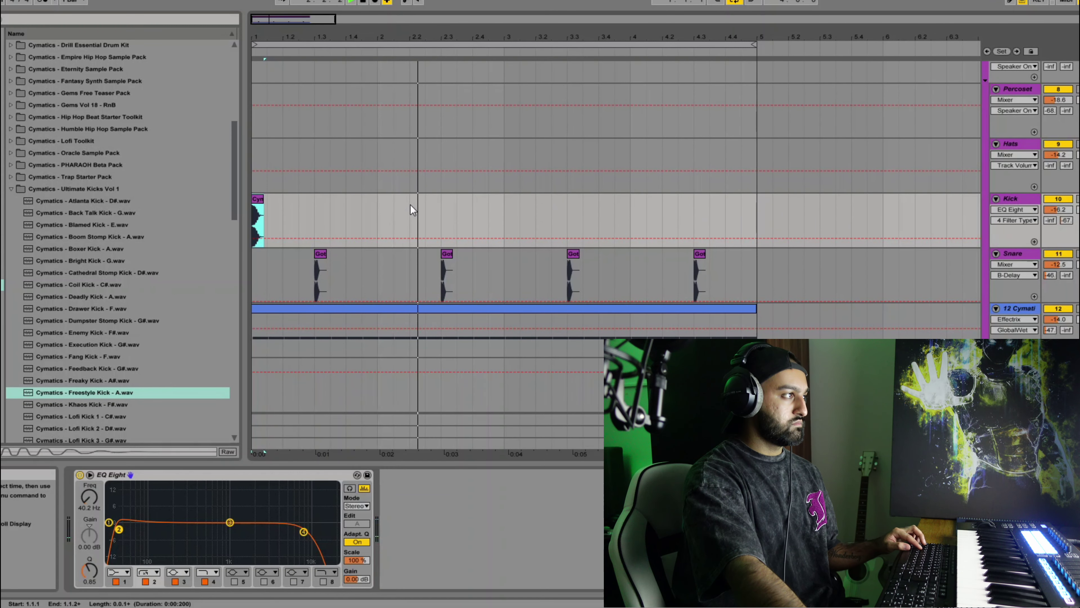
Step: Build the four-bar Kick pattern by duplicating the first kick into bar 2 and repeating both hits in bars 3 and 4, with playback
{"action": "left_click_drag", "start_coordinate": [420, 203], "coordinate": [205, 224]}
{"action": "key", "text": "ctrl+d"}
{"action": "left_click_drag", "start_coordinate": [503, 213], "coordinate": [167, 225]}
{"action": "key", "text": "ctrl+d"}
{"action": "left_click", "coordinate": [258, 199]}
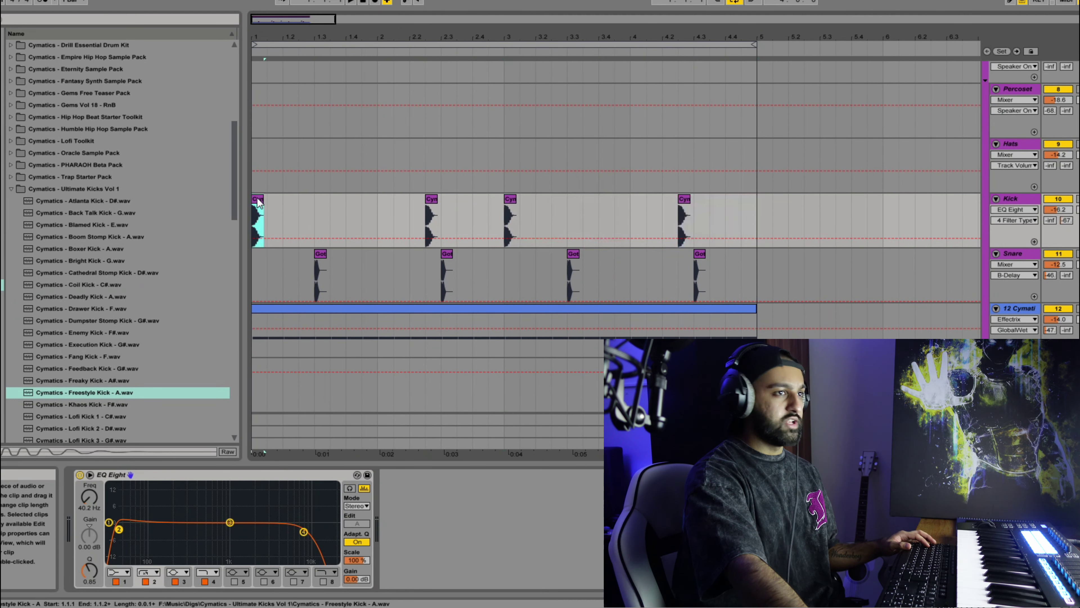
{"action": "key", "text": "space"}
{"action": "left_click_drag", "start_coordinate": [1077, 247], "coordinate": [1068, 239]}
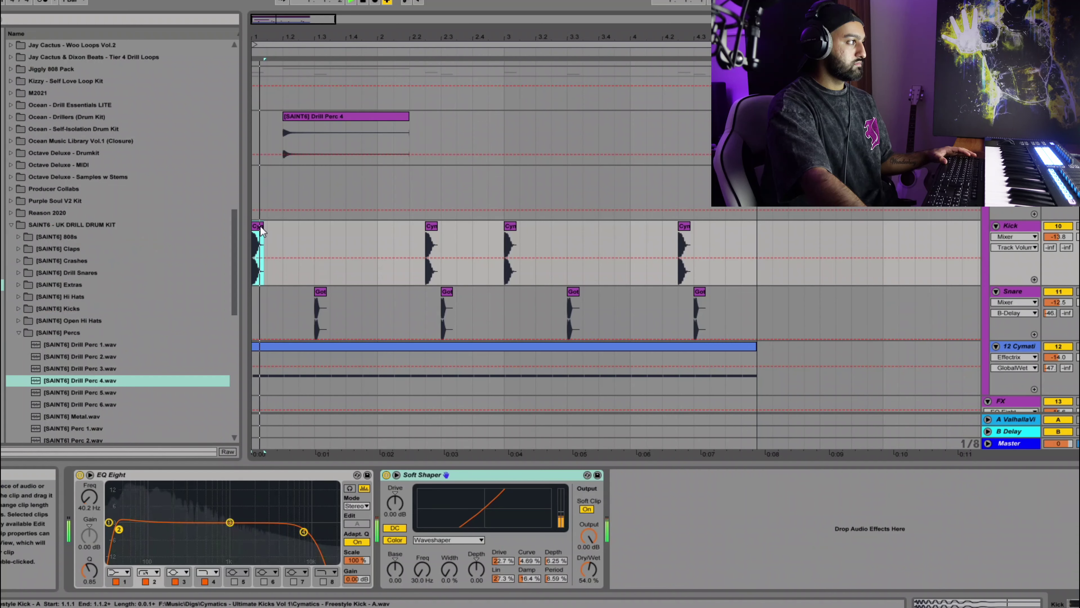
Step: Duplicate the two-bar Drill Perc 4 pattern into bars 3 and 4 and preview the [SAINT6] Perc 5 sample
{"action": "left_click_drag", "start_coordinate": [496, 128], "coordinate": [197, 138]}
{"action": "key", "text": "ctrl+d"}
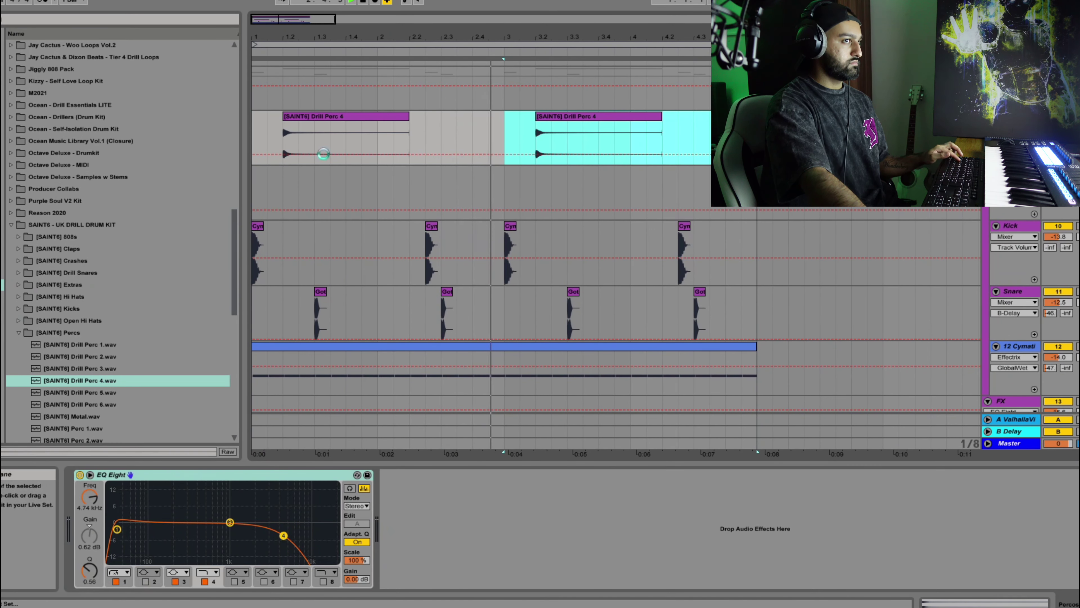
{"action": "scroll", "coordinate": [102, 409], "scroll_direction": "down", "scroll_amount": 2}
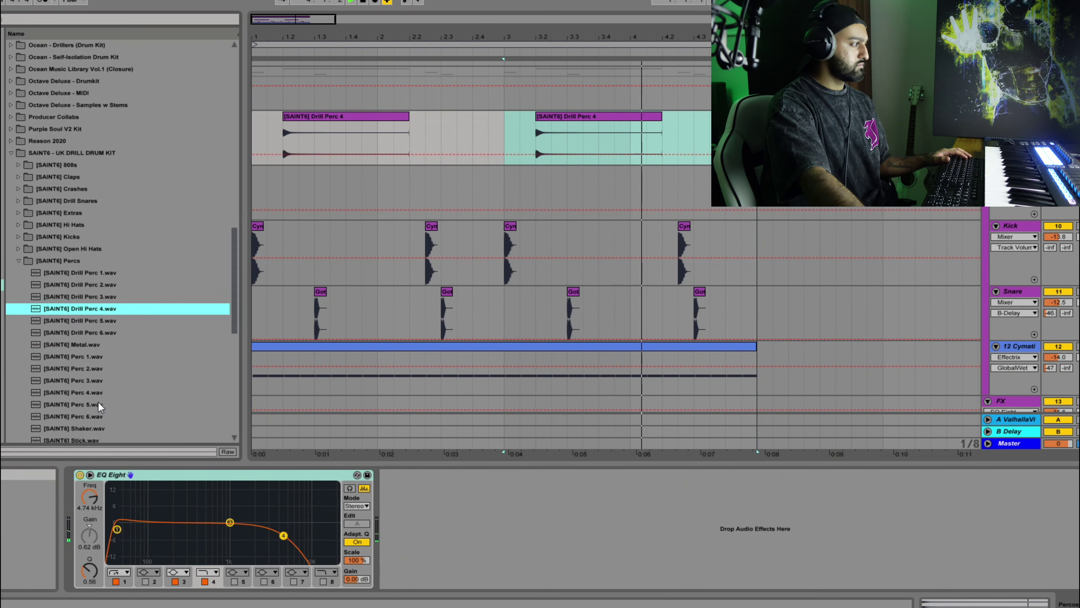
{"action": "left_click", "coordinate": [99, 405]}
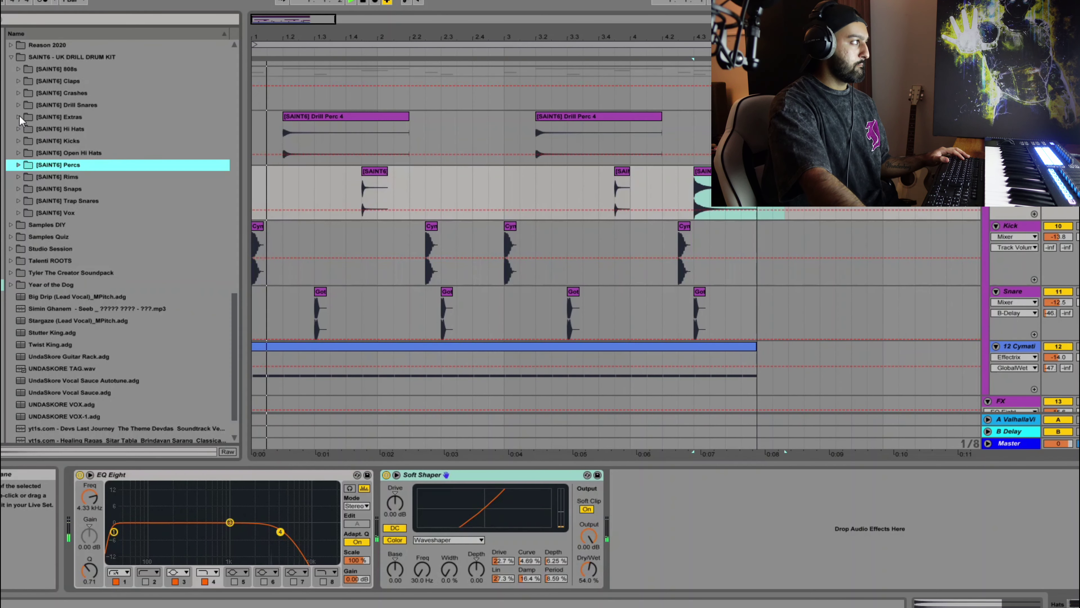
Step: Audition more sounds in the SAINT6 UK drill kit, including Gun Shot 3 from Extras and a sample from Rims
{"action": "left_click", "coordinate": [19, 117]}
{"action": "left_click", "coordinate": [68, 200]}
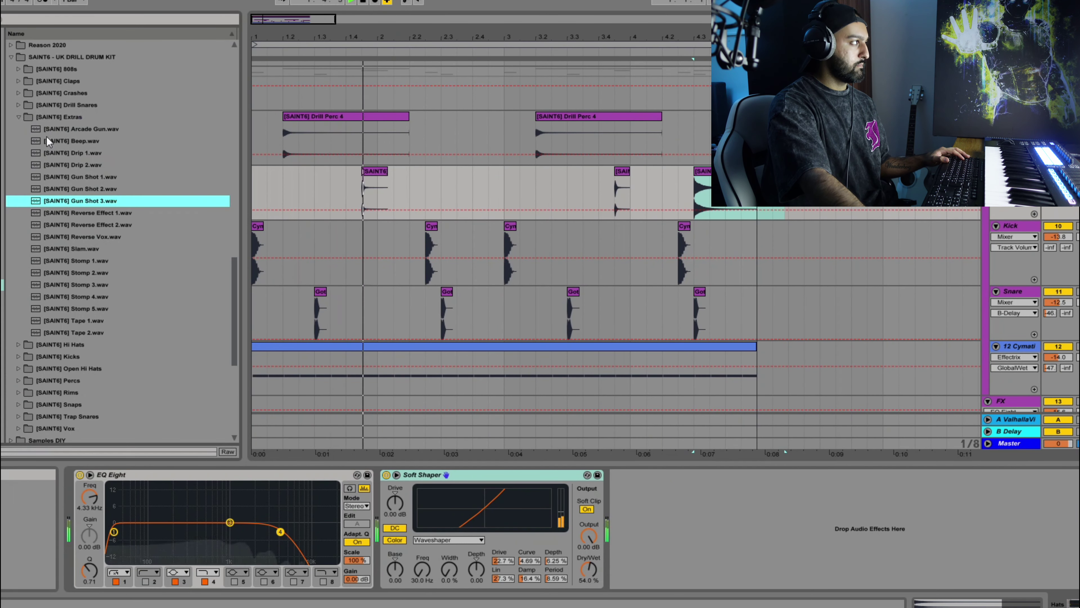
{"action": "left_click", "coordinate": [19, 117]}
{"action": "left_click", "coordinate": [24, 165]}
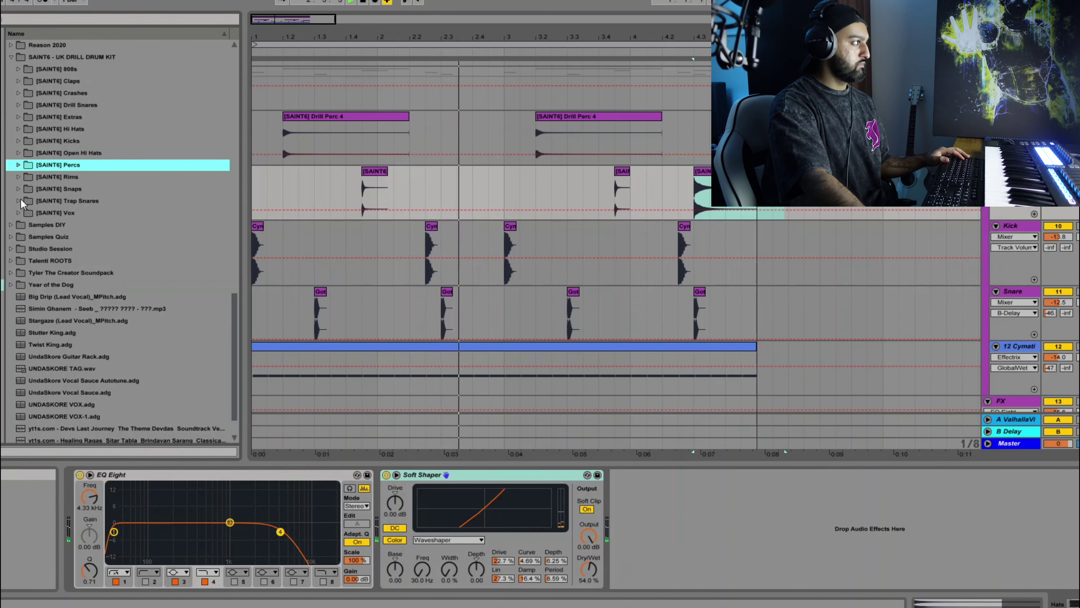
{"action": "left_click", "coordinate": [19, 176]}
{"action": "left_click", "coordinate": [105, 274]}
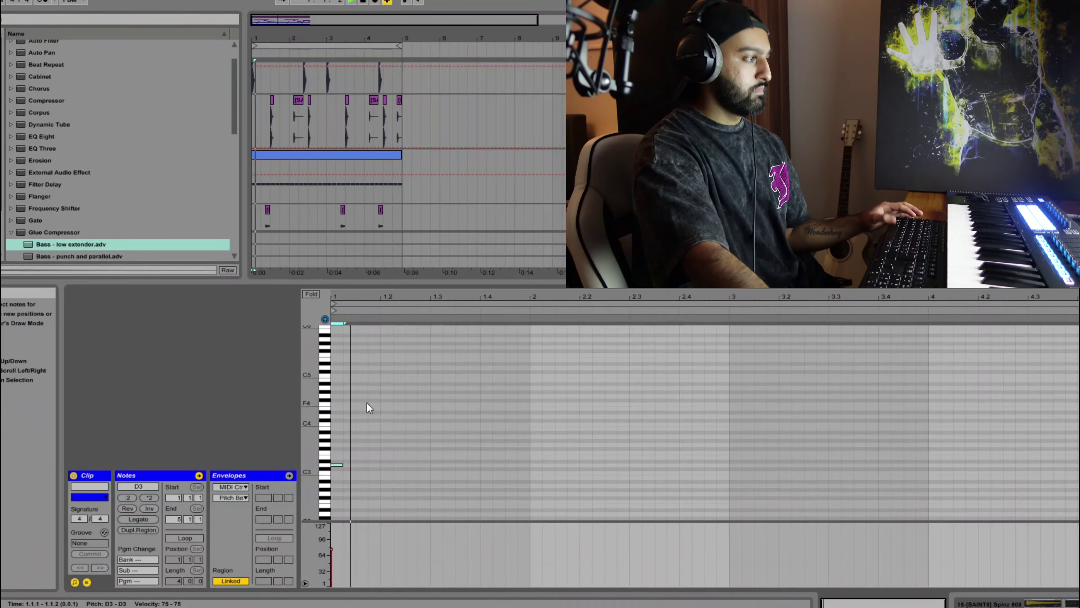
Step: Place a copy of the 808 clip's first D note at 1.2.3 while listening to the loop
{"action": "left_click_drag", "start_coordinate": [348, 454], "coordinate": [337, 474]}
{"action": "left_click_drag", "start_coordinate": [180, 282], "coordinate": [123, 326]}
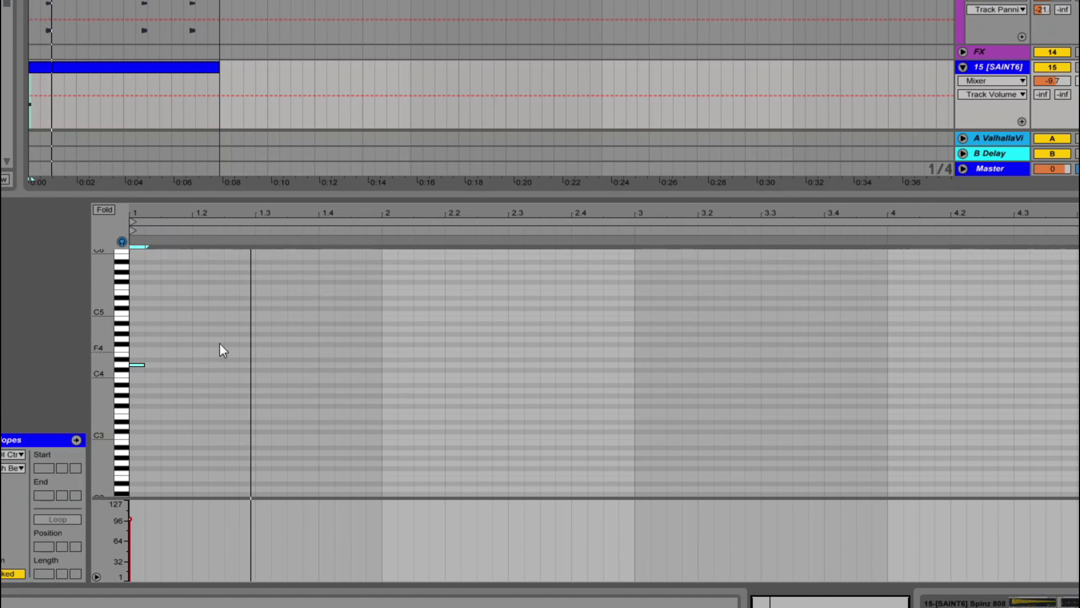
{"action": "key", "text": "space"}
{"action": "key", "text": "Right"}
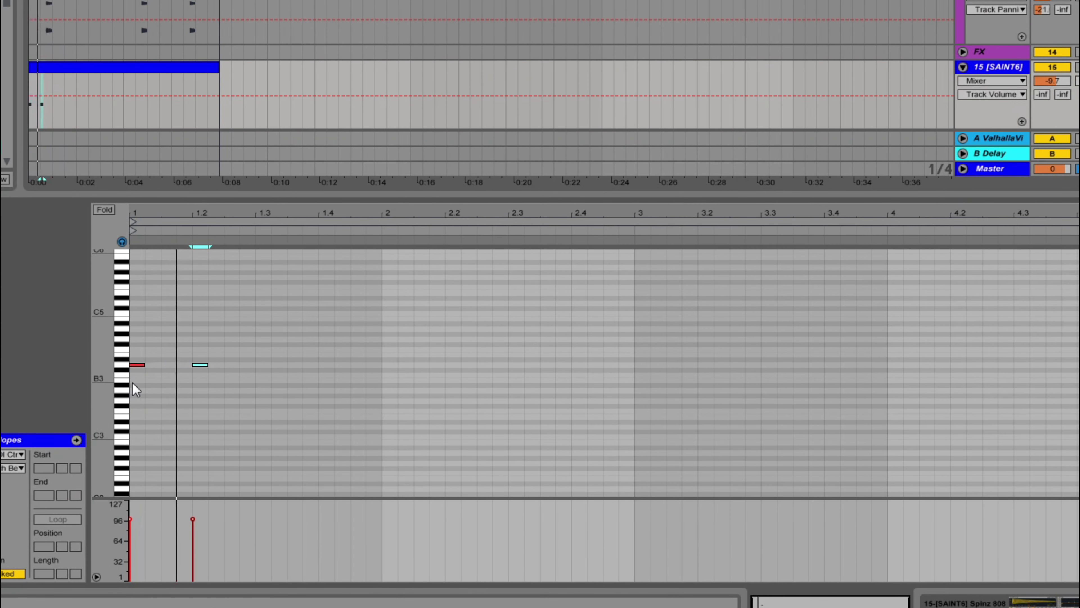
{"action": "key", "text": "Right"}
{"action": "key", "text": "Right"}
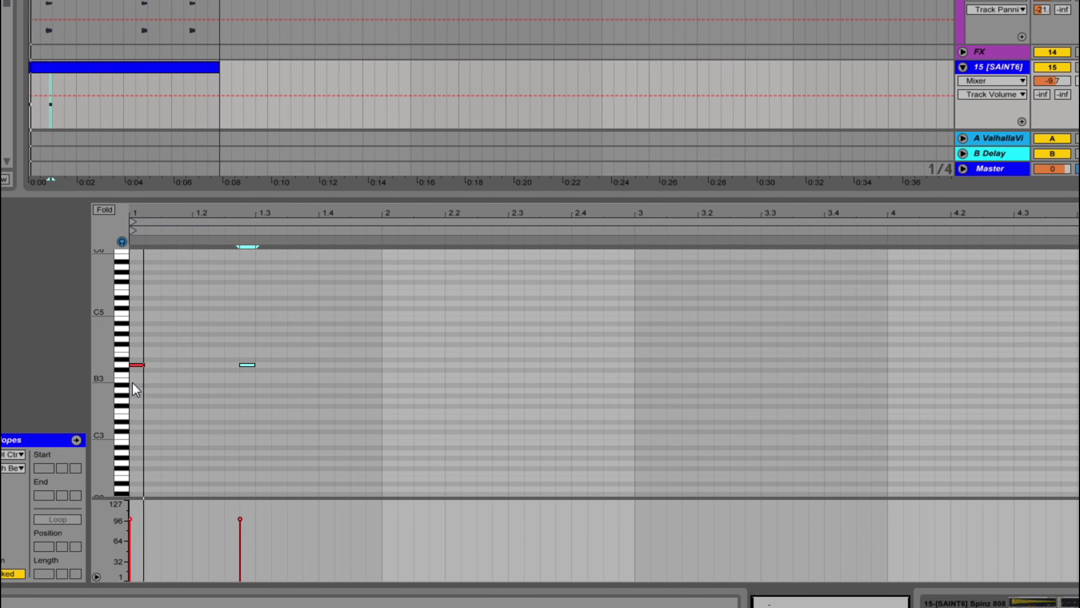
{"action": "key", "text": "Left"}
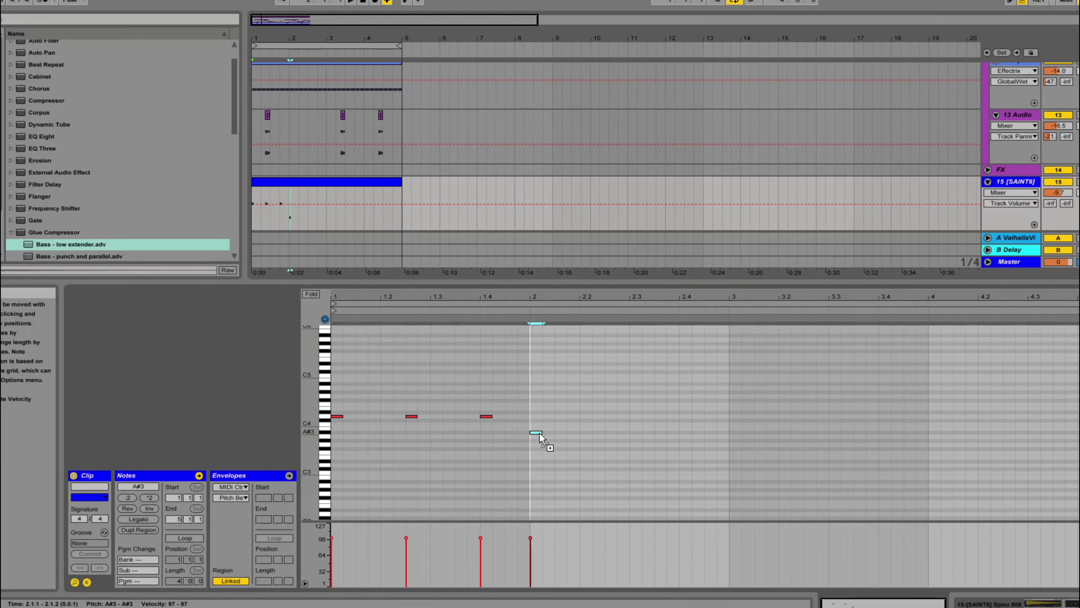
Step: Transpose all notes in the 808 clip down one octave, play them back and duplicate the pattern
{"action": "key", "text": "ctrl+a"}
{"action": "key", "text": "shift+Down"}
{"action": "key", "text": "space"}
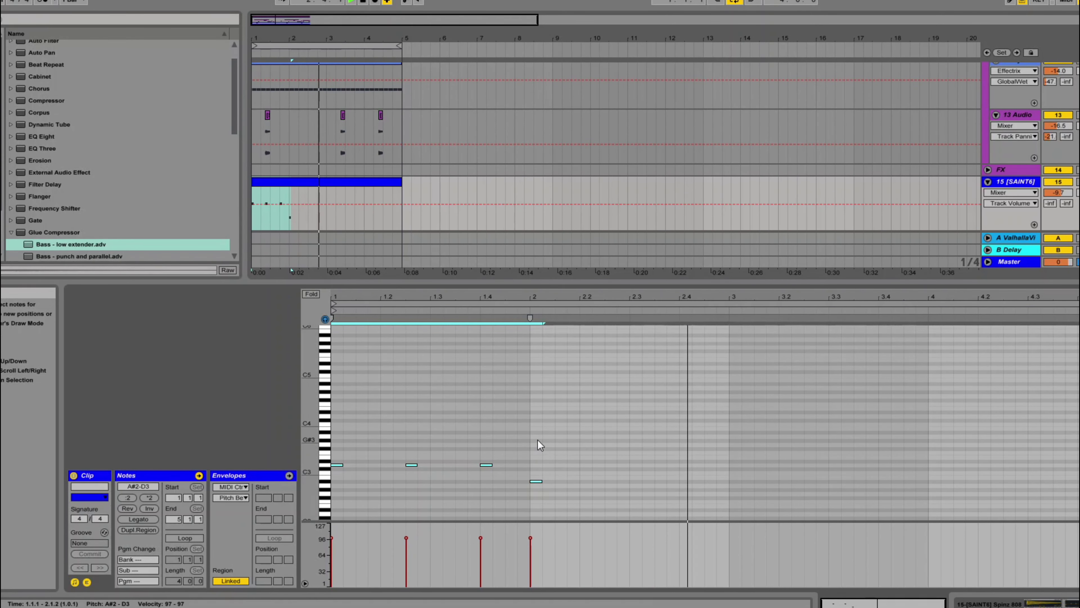
{"action": "key", "text": "ctrl+d"}
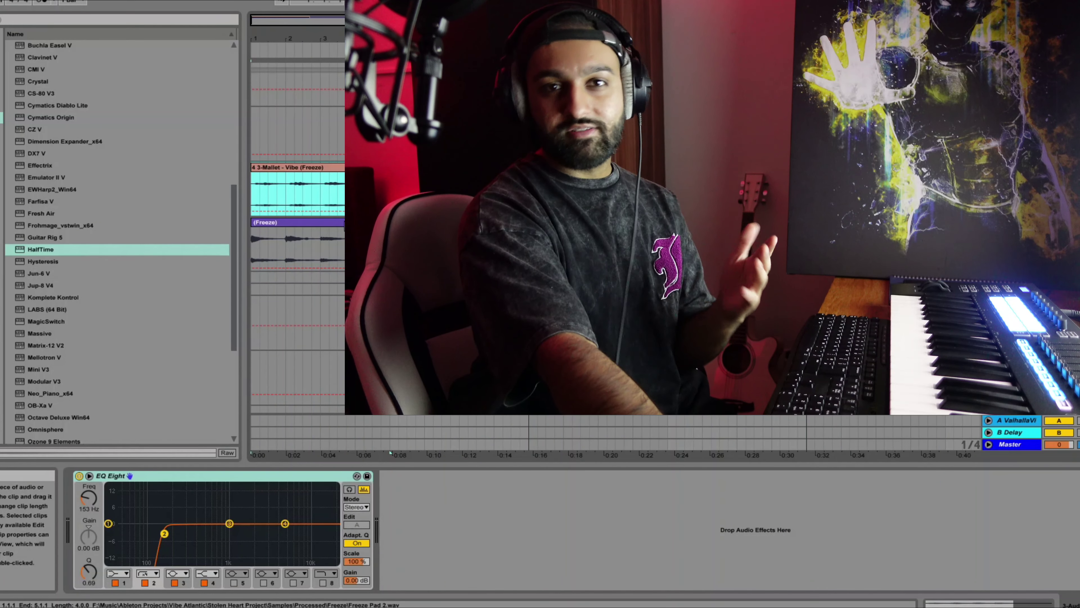
Step: Extend the arrangement loop to cover 16 bars, from 1.1.1 to 17.1.1
{"action": "left_click", "coordinate": [345, 224]}
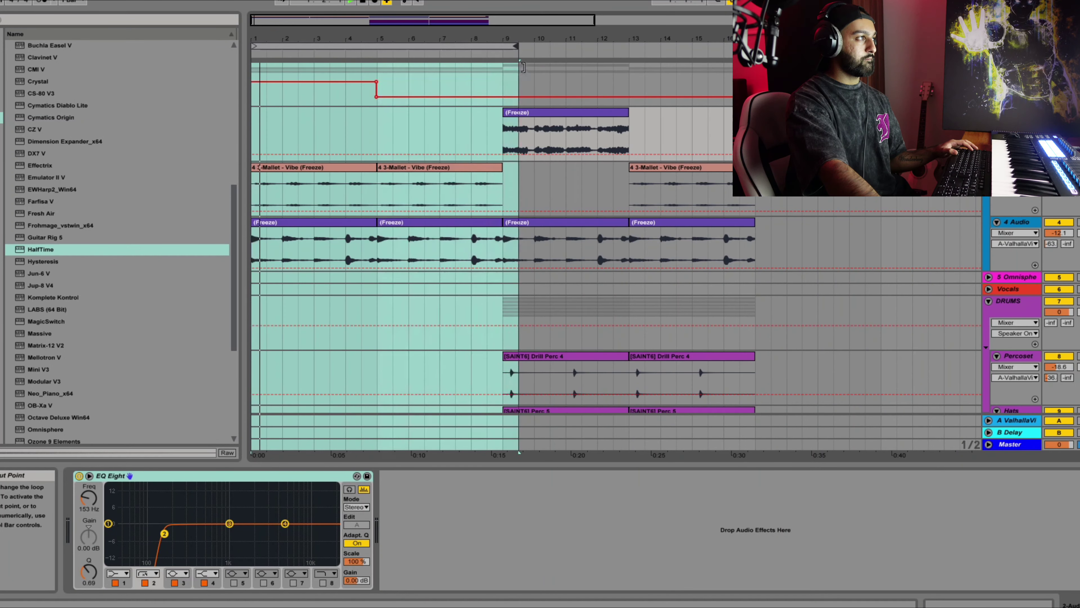
{"action": "left_click_drag", "start_coordinate": [519, 127], "coordinate": [756, 127]}
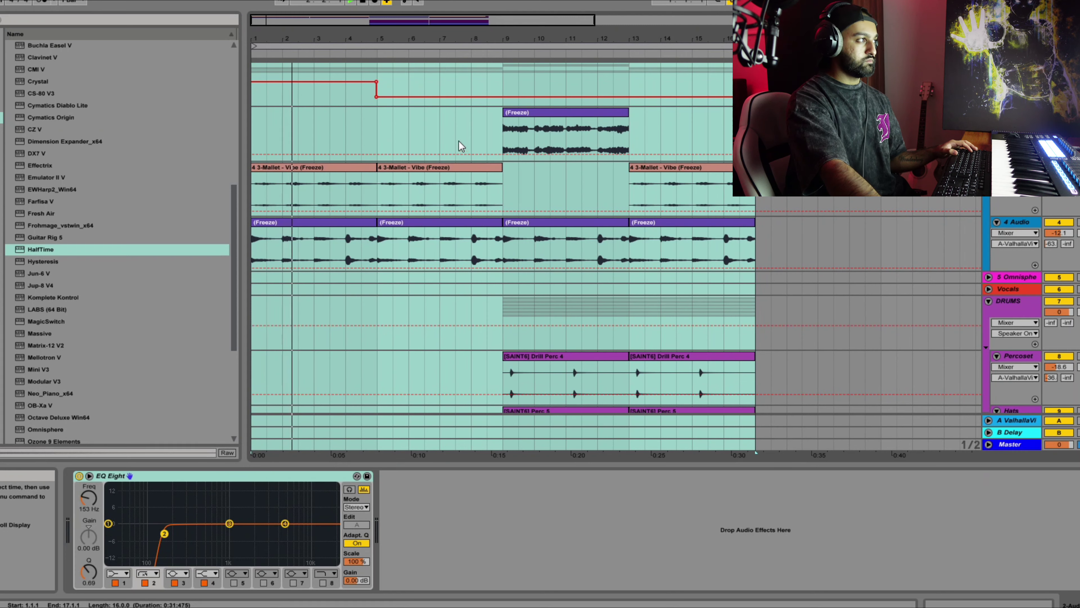
Step: Colour the chopped mallet clips between bars 5 and 9 blue
{"action": "left_click", "coordinate": [467, 168]}
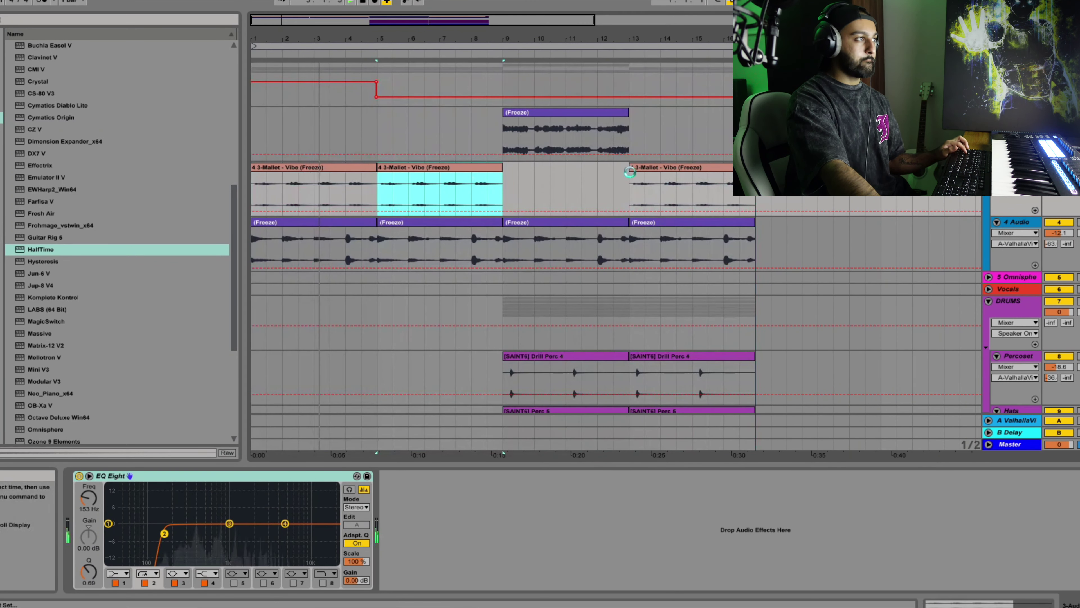
{"action": "left_click", "coordinate": [751, 112]}
{"action": "left_click_drag", "start_coordinate": [751, 112], "coordinate": [689, 124]}
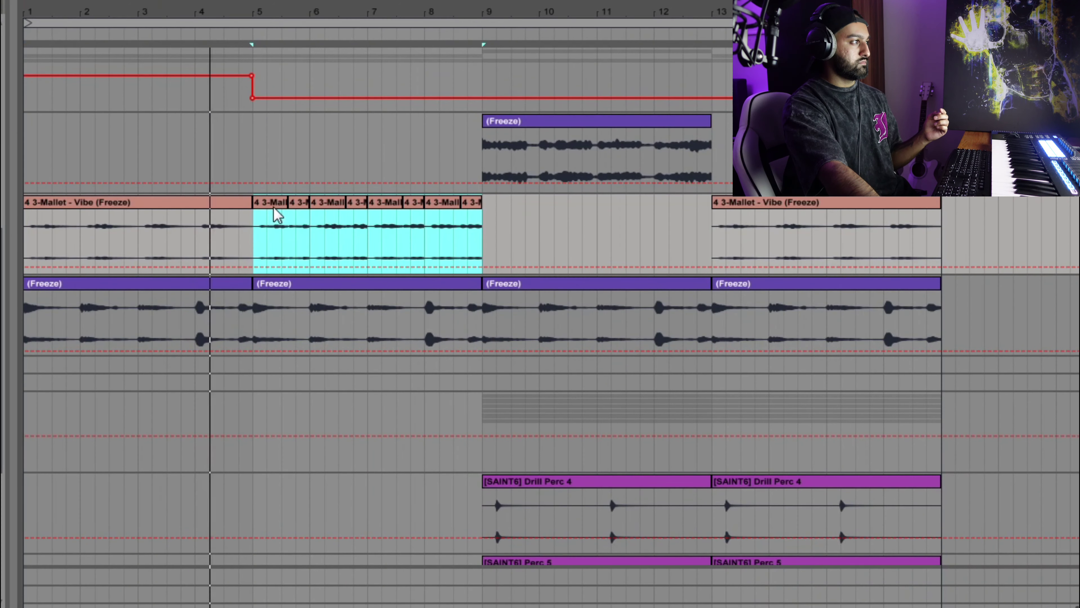
{"action": "right_click", "coordinate": [273, 209]}
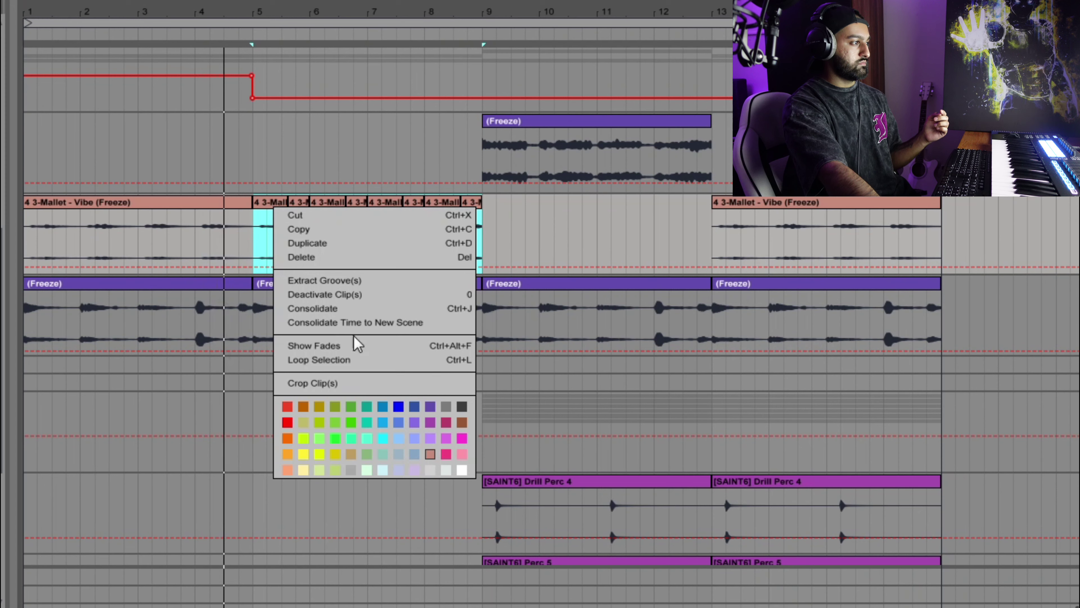
{"action": "left_click", "coordinate": [399, 406]}
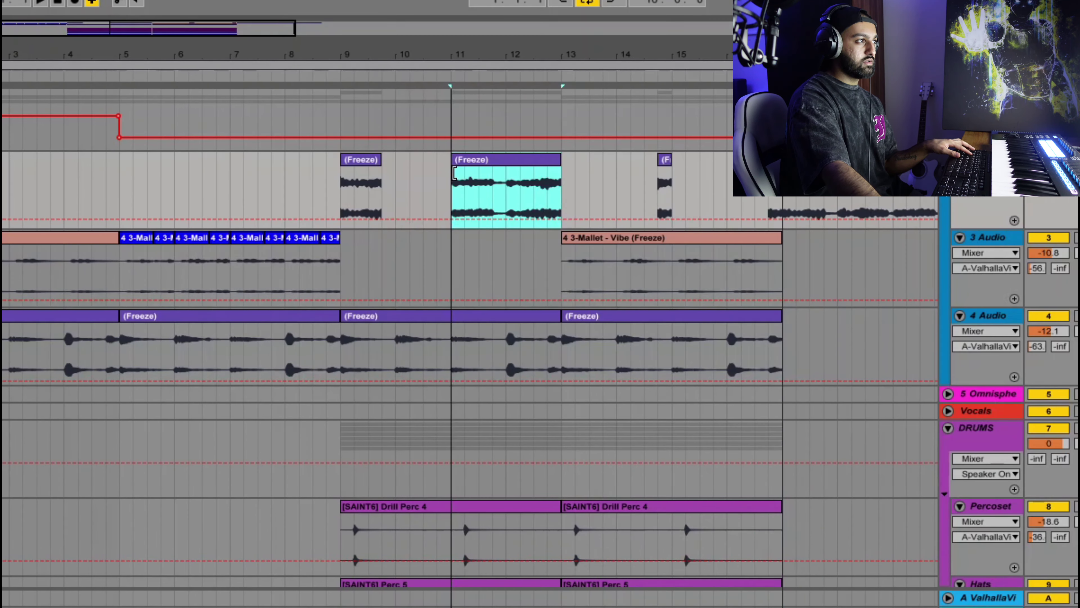
Step: Select the short frozen clip at bar 9 and play the arrangement from there
{"action": "left_click", "coordinate": [376, 168]}
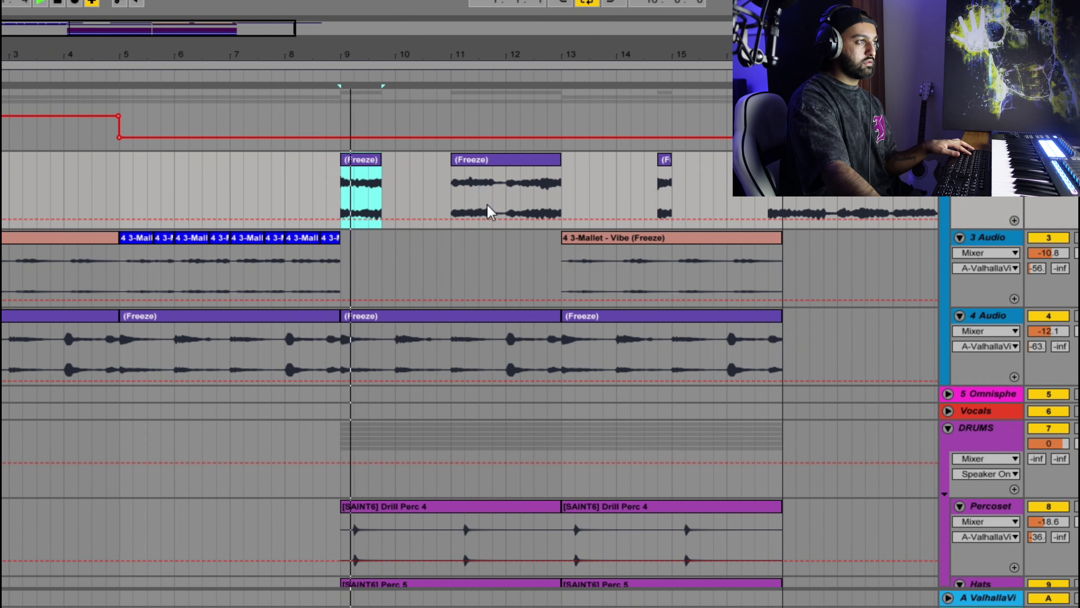